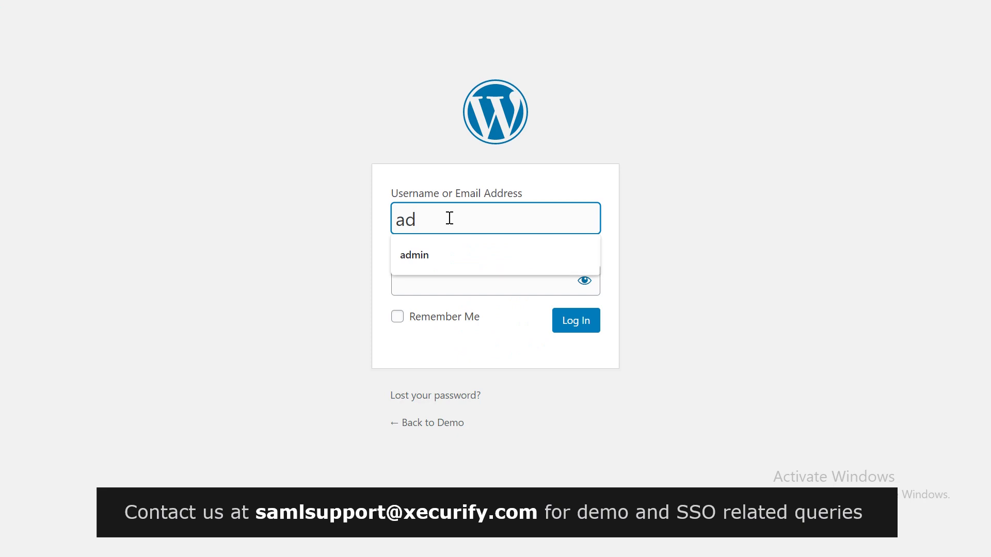
Log in to WordPress as admin using the saved username and the password
left_click(436, 286)
type("admin")
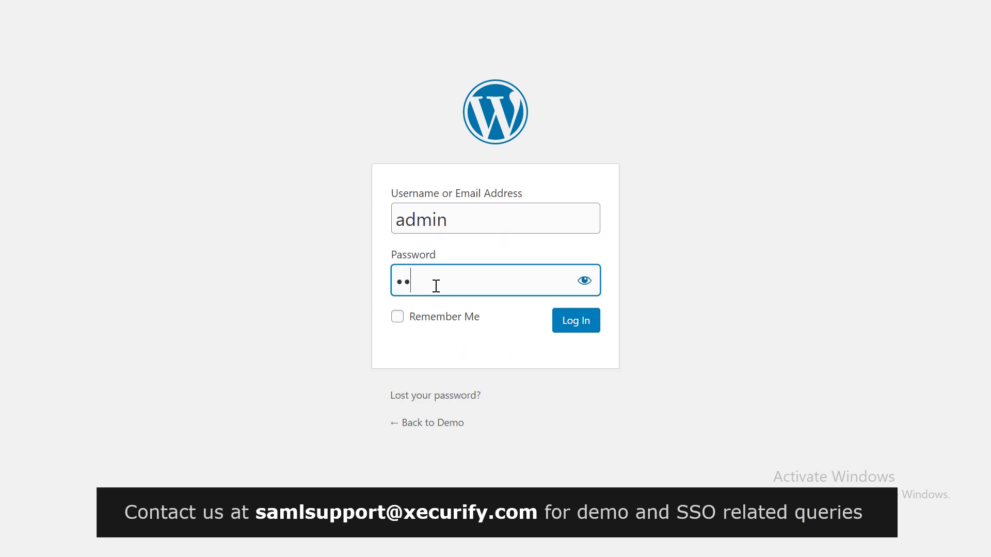
left_click(557, 328)
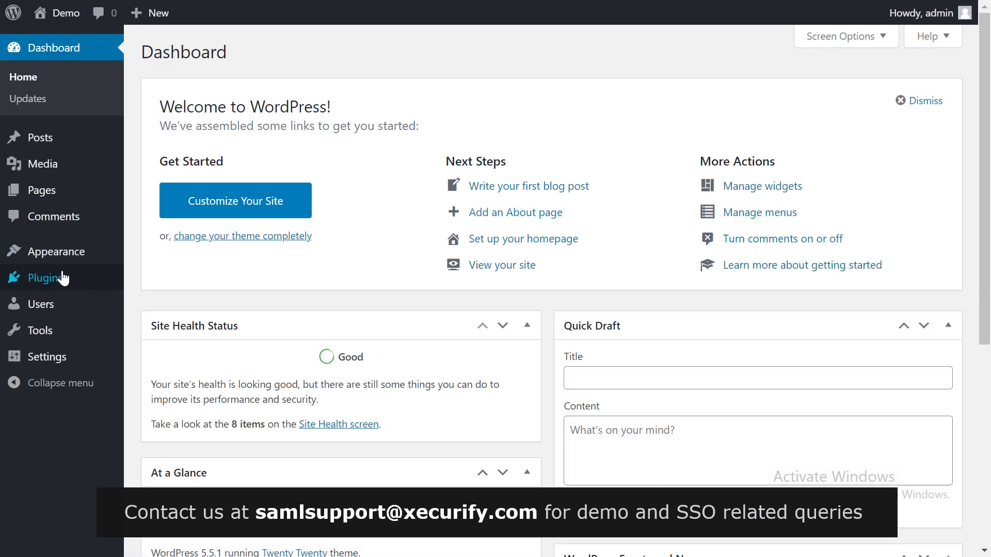
mouse_move(59, 284)
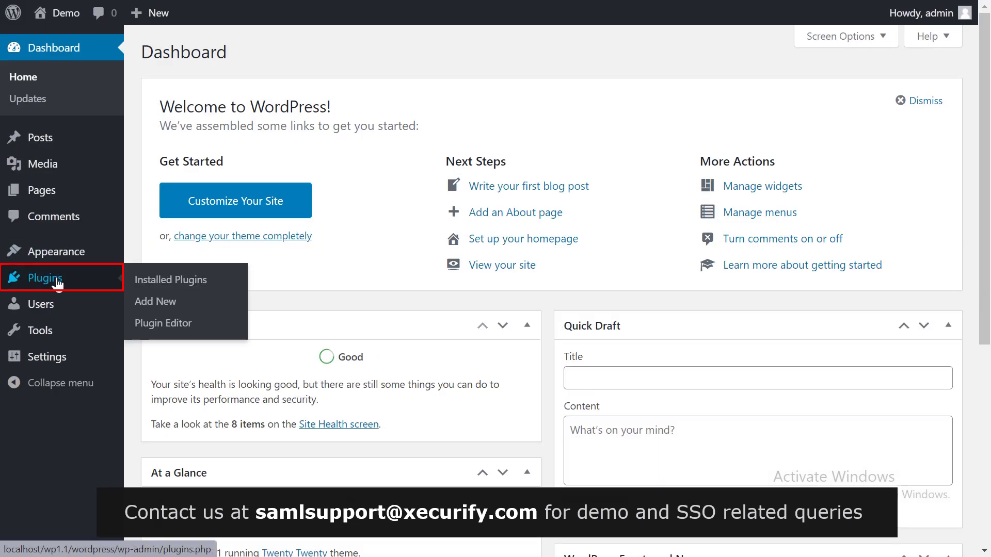
Search the plugin directory for 'SAML', then install and activate miniOrange's SAML SP Single Sign On plugin
left_click(58, 284)
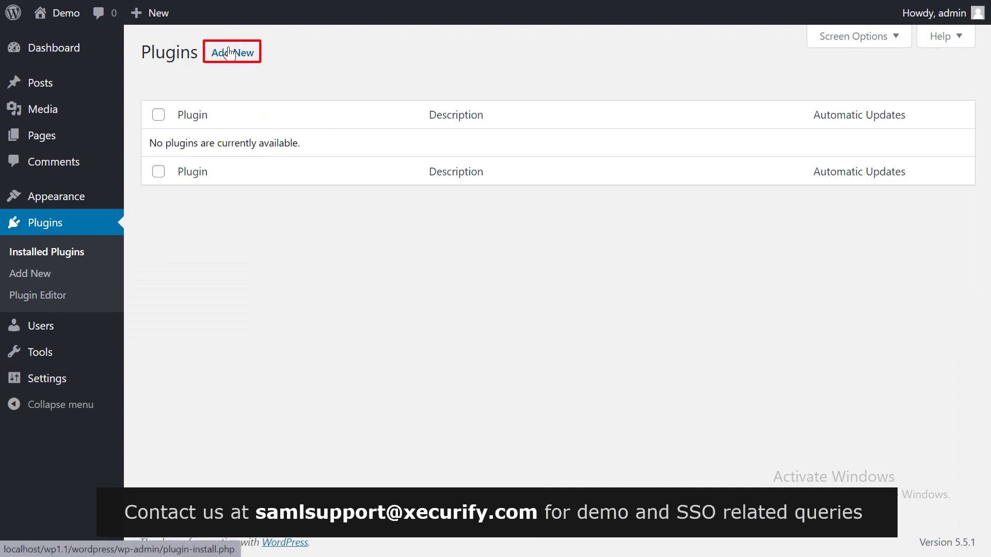
left_click(229, 53)
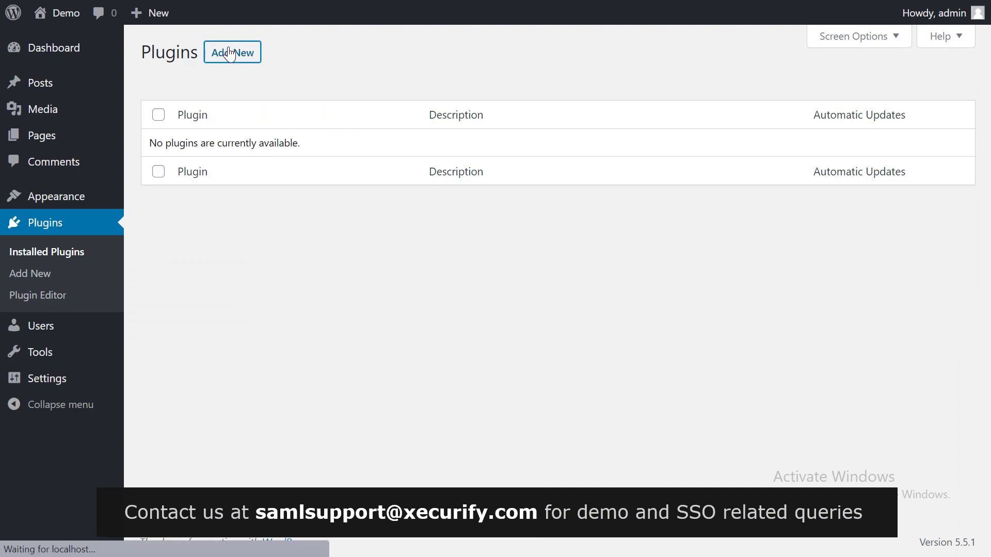
left_click(754, 96)
type("SAML")
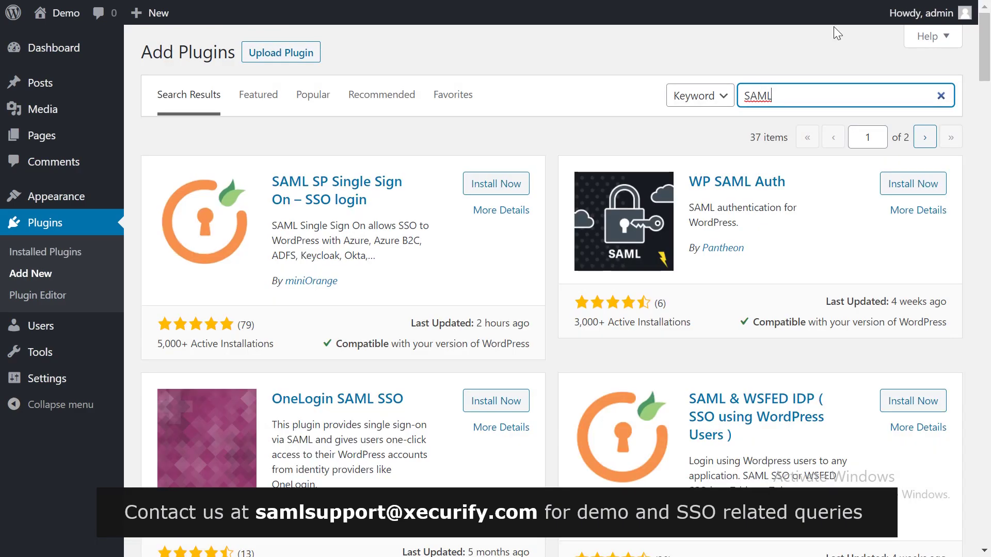
left_click(487, 184)
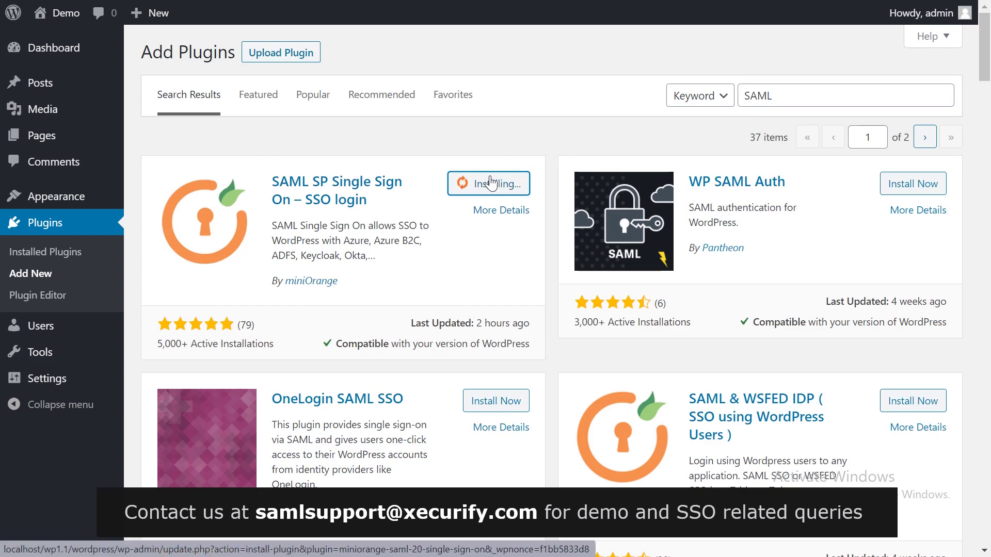
left_click(500, 191)
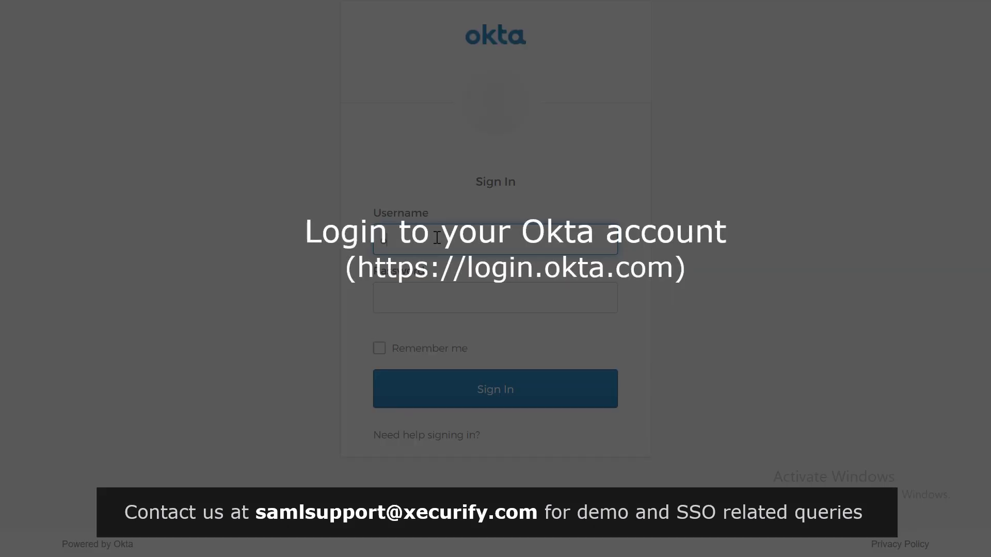
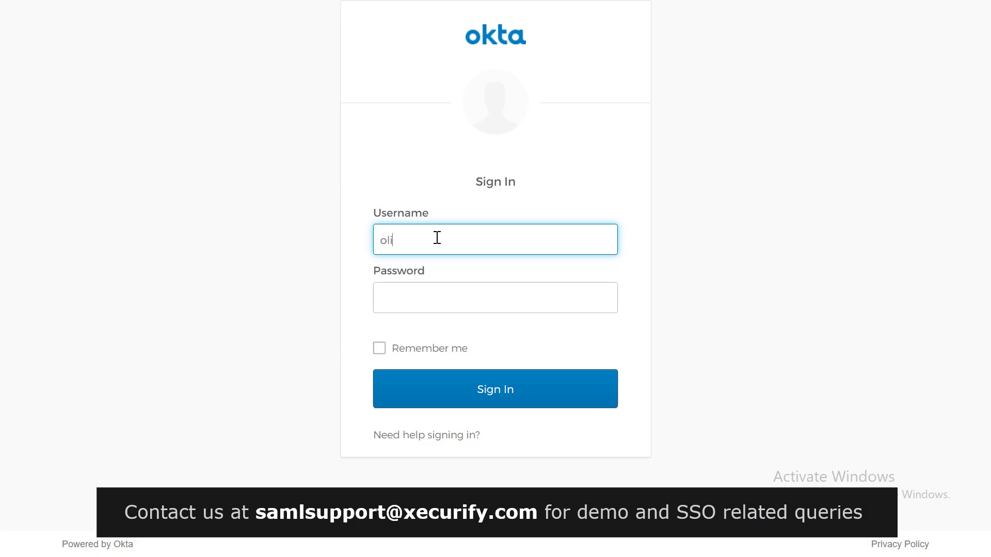
Sign in to Okta with the account e-mail and password, then switch to the Classic UI
left_click(433, 296)
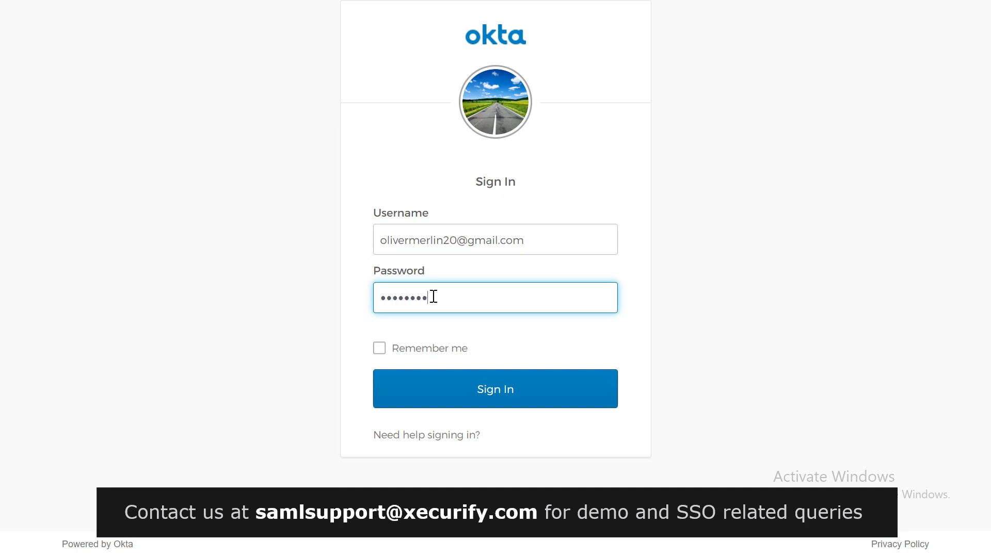
left_click(462, 389)
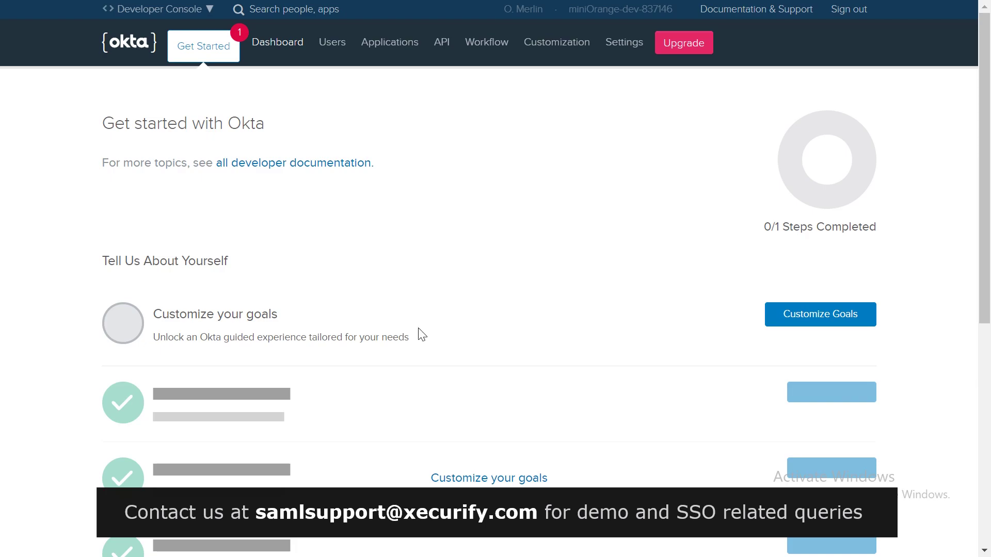
left_click(201, 11)
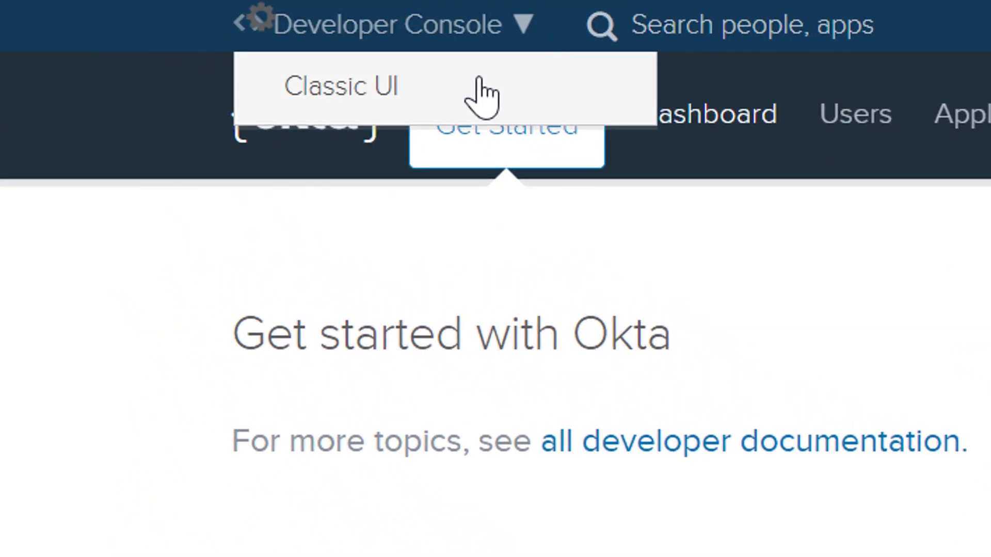
left_click(475, 93)
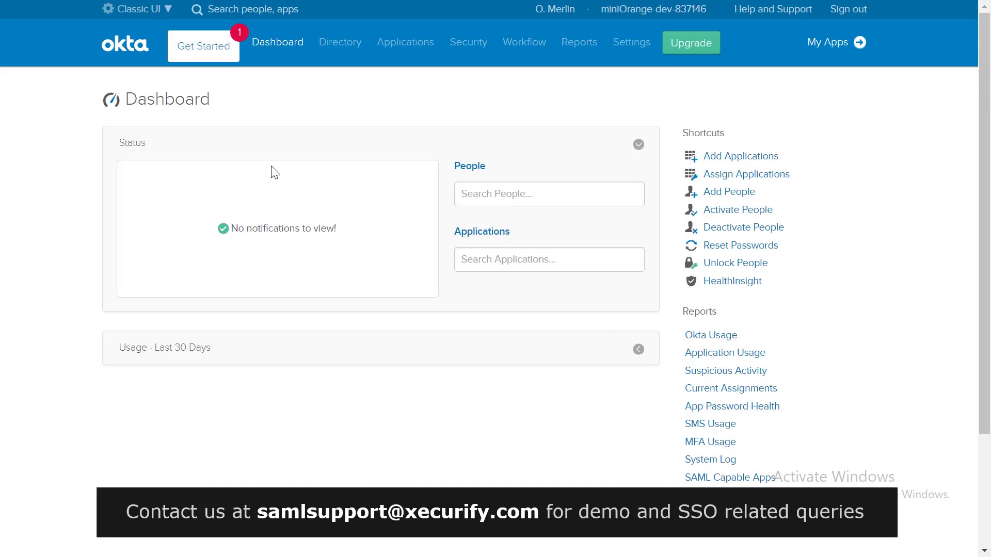
Create a new custom app integration with Platform Web and sign-on method SAML 2.0
left_click(711, 157)
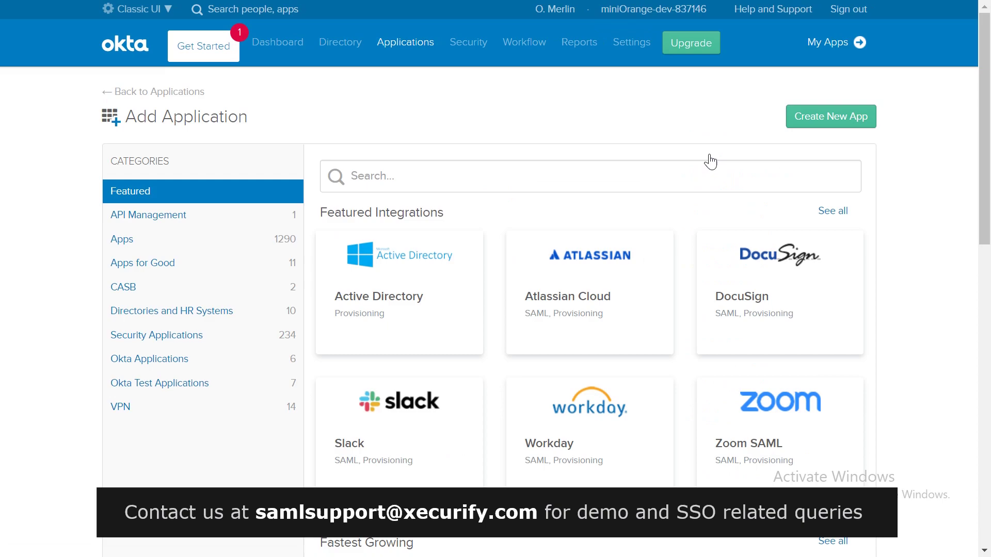
left_click(809, 125)
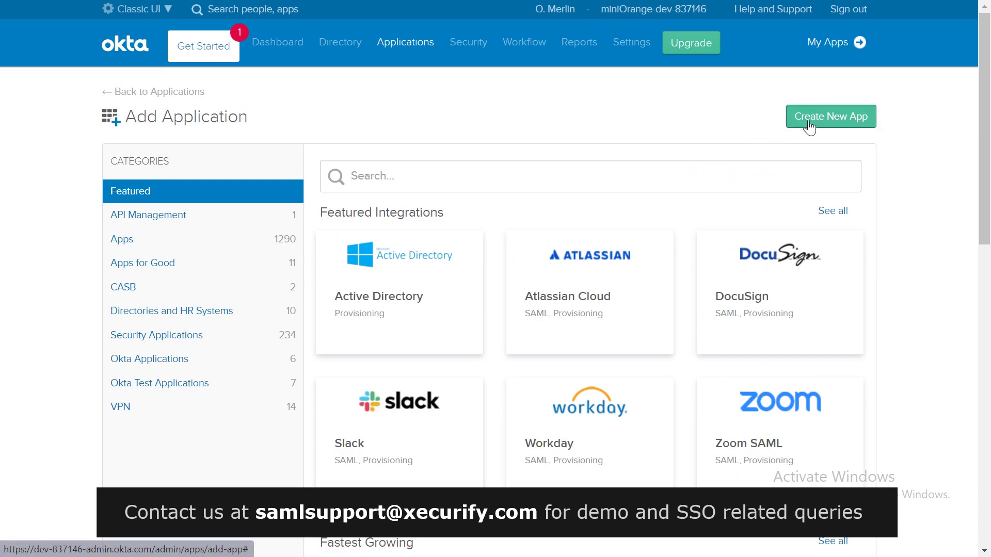
left_click(808, 126)
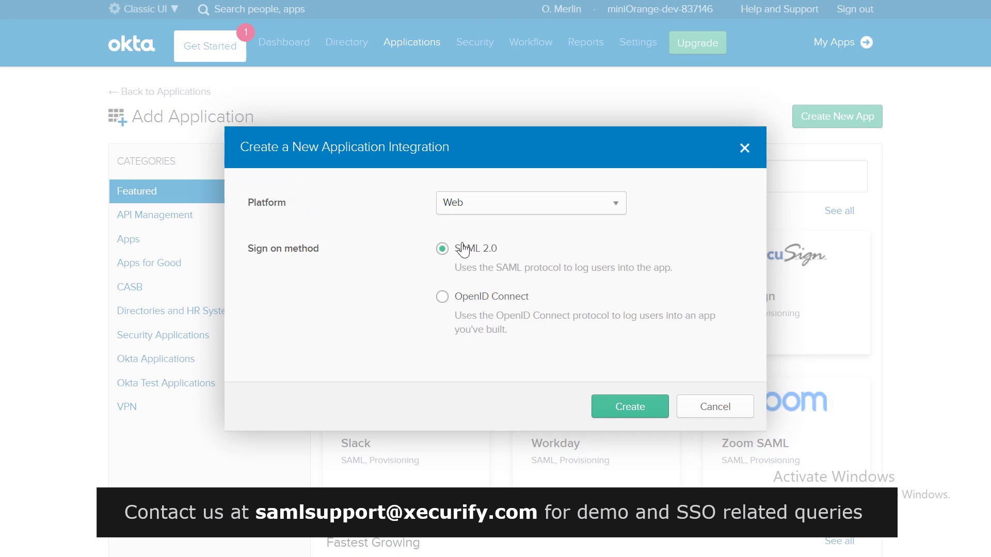
left_click(606, 407)
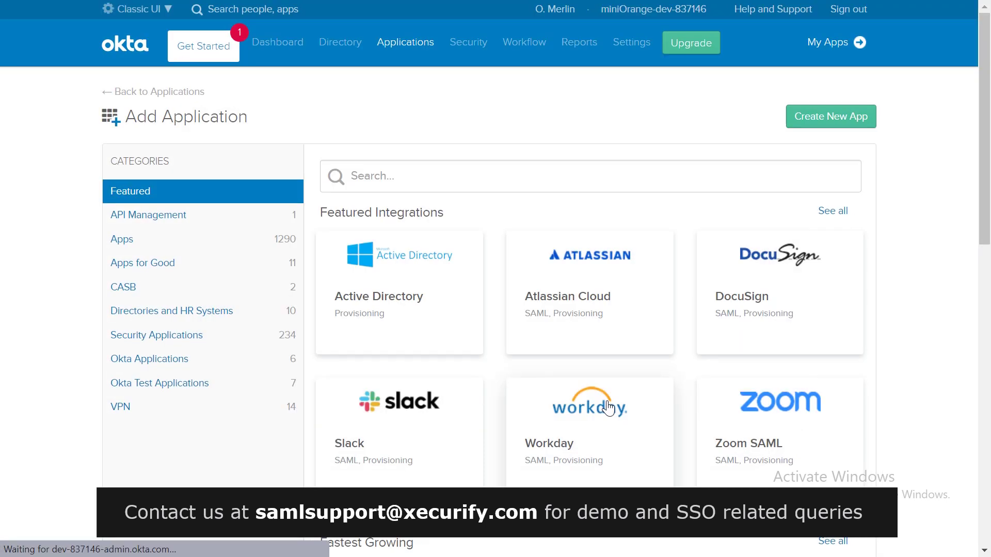
Name the app 'Okta app' and continue to the Configure SAML step
type("Okta app")
scroll(471, 308, "down", 2)
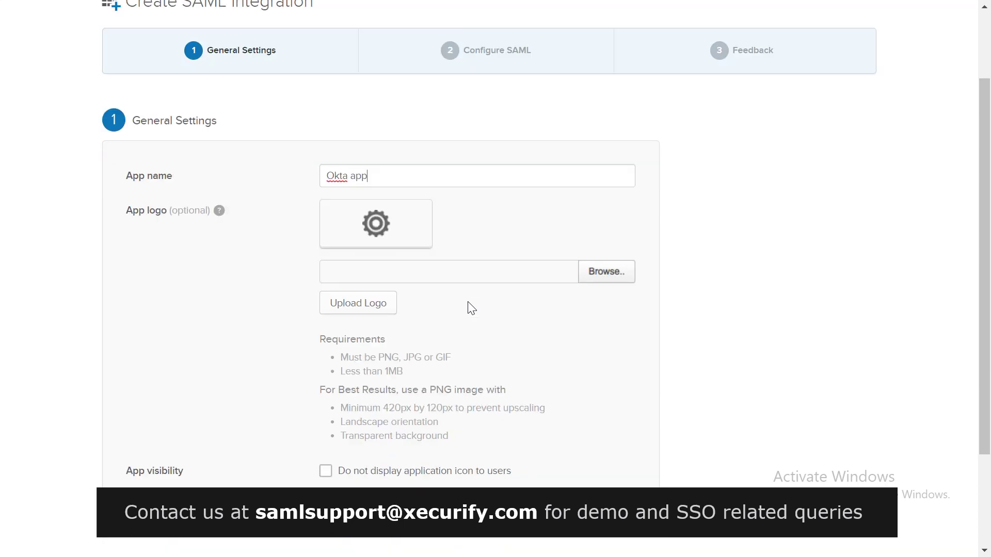
scroll(471, 308, "down", 2)
left_click(621, 444)
scroll(480, 268, "down", 2)
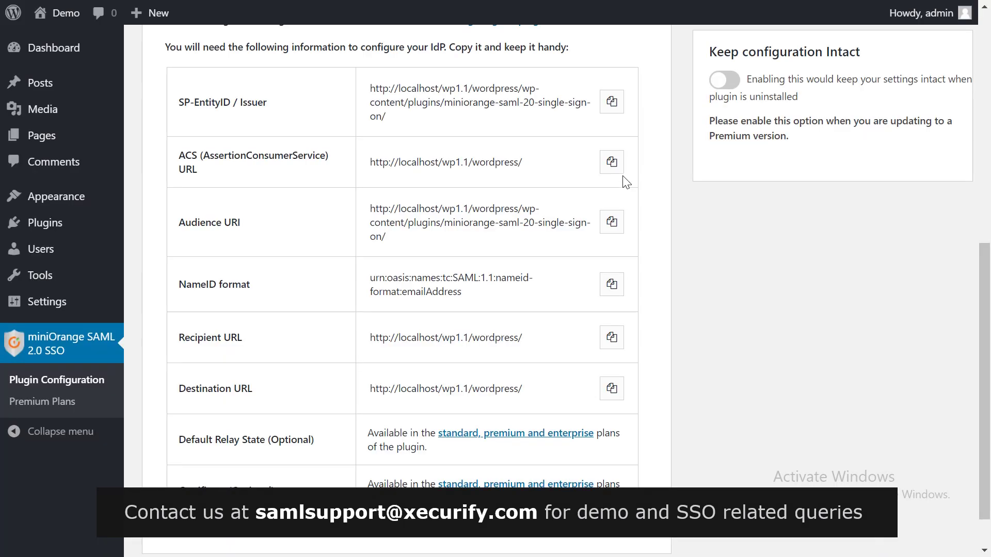
Paste the plugin's ACS URL as Single sign on URL and its Audience URI
left_click(623, 165)
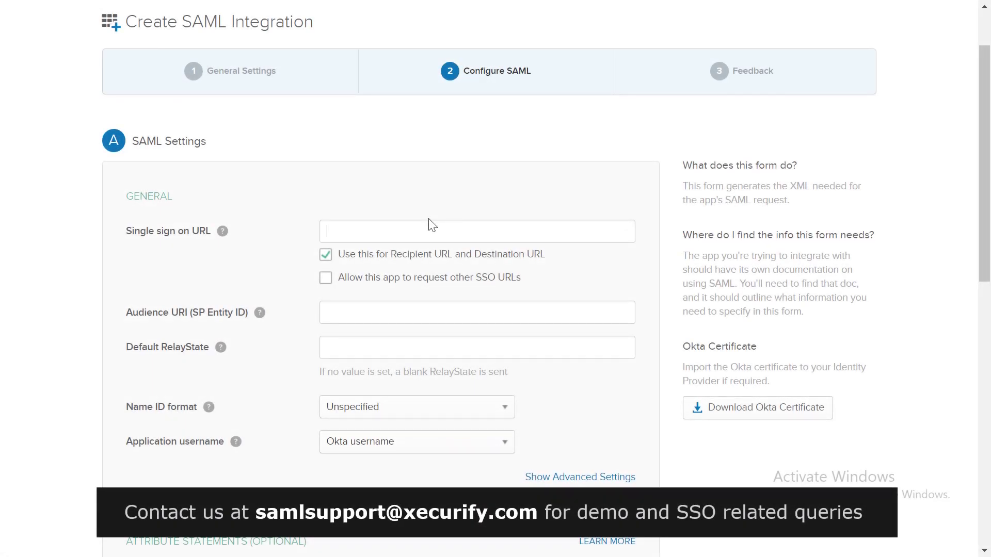
left_click(432, 225)
key("ctrl+v")
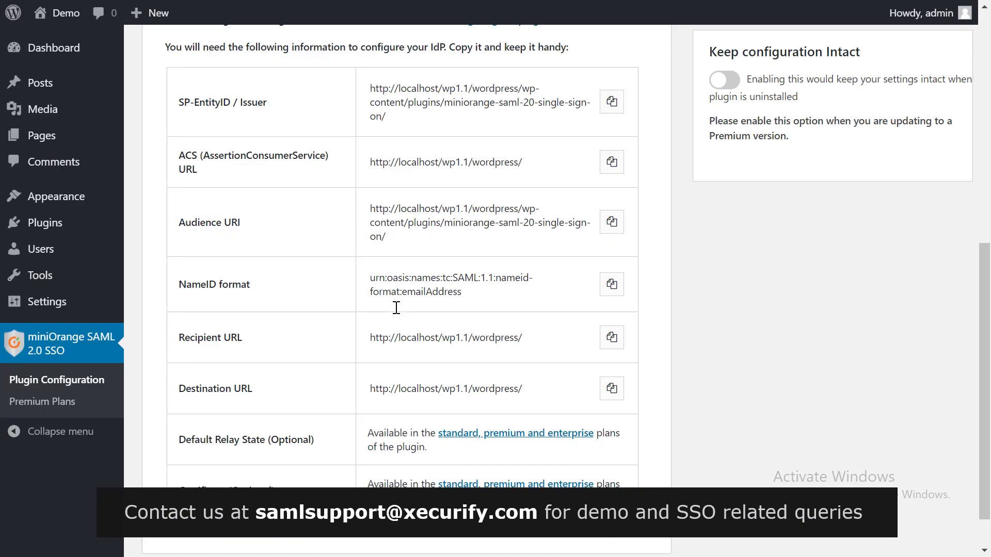
left_click(612, 222)
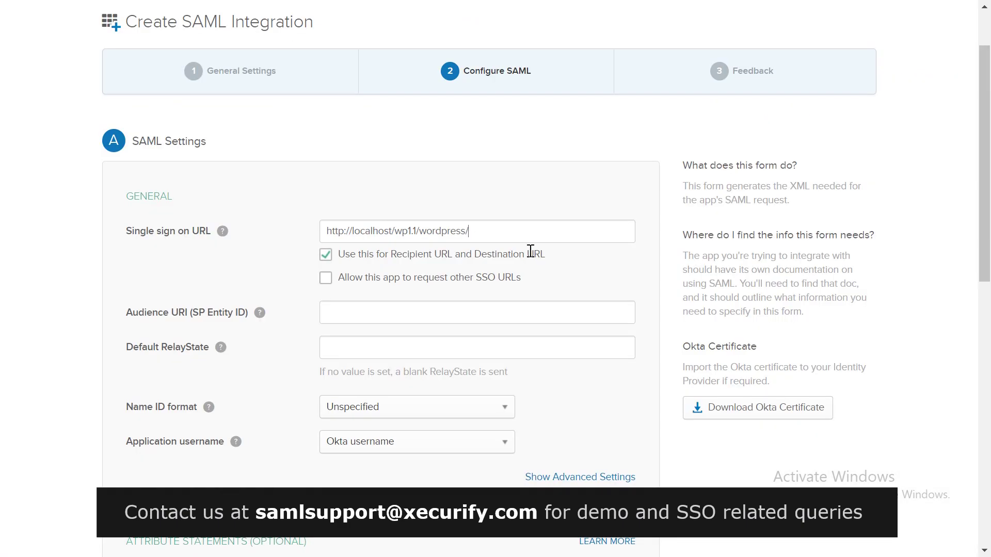
left_click(406, 311)
key("ctrl+v")
Set Name ID format to EmailAddress and Application username to Email
scroll(405, 312, "down", 3)
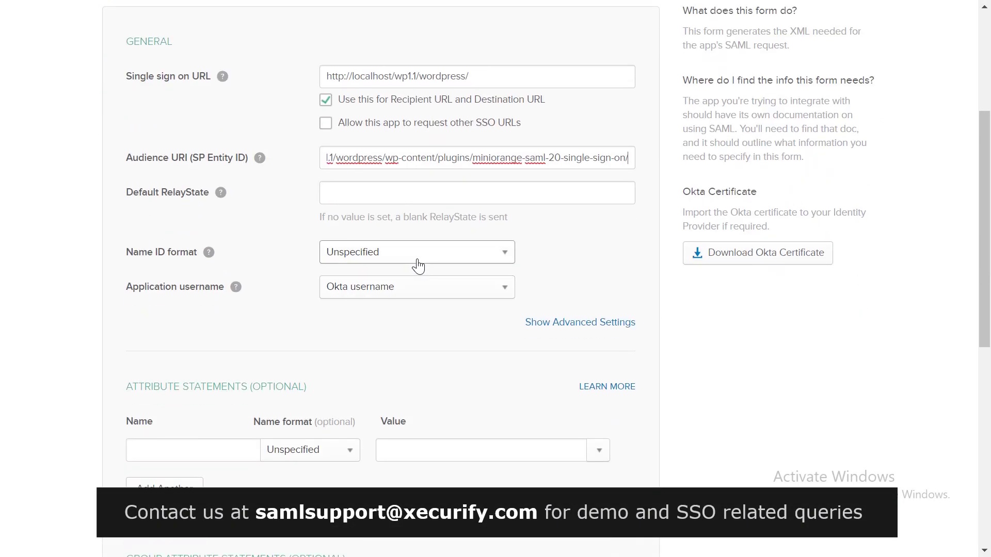
left_click(418, 266)
left_click(390, 300)
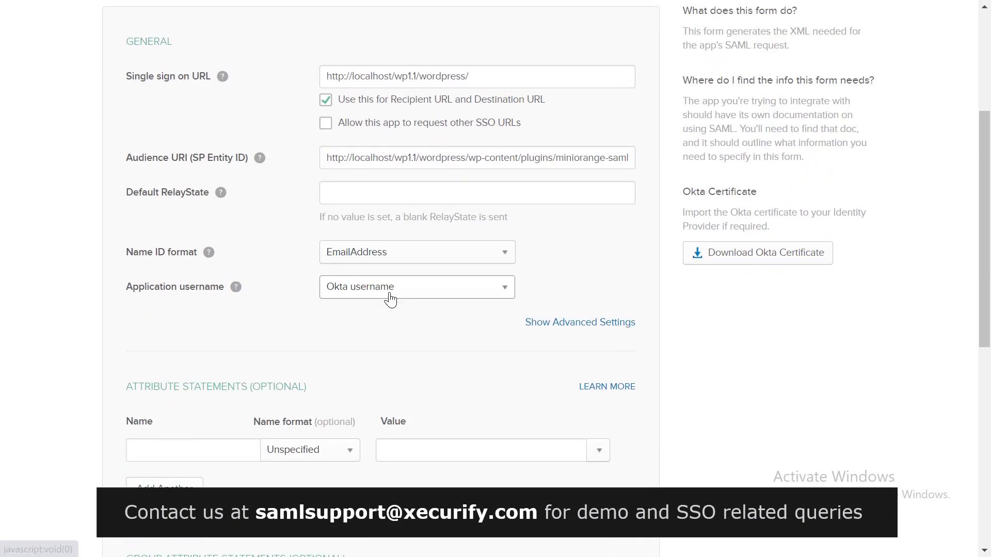
left_click(390, 298)
left_click(359, 361)
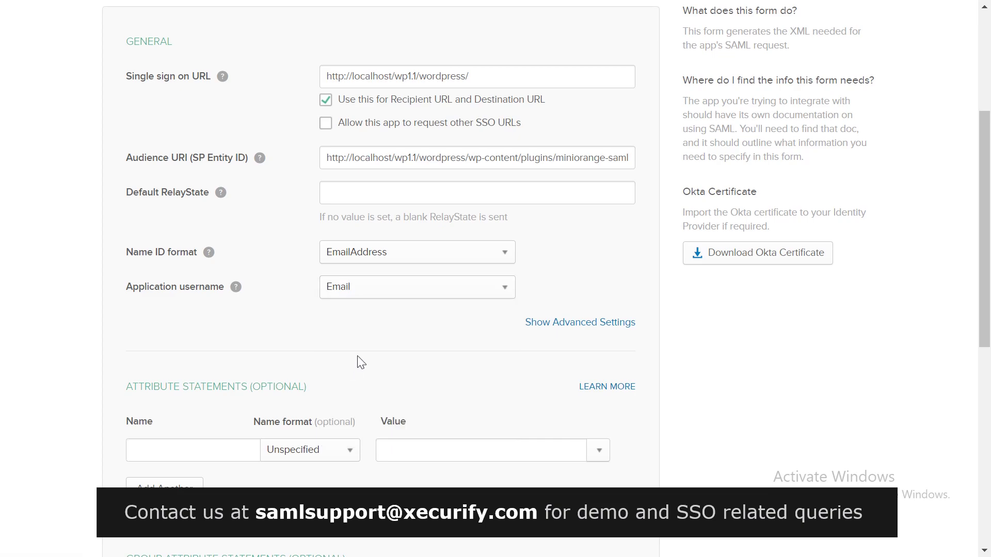
scroll(362, 362, "down", 1)
Add attributes First name = user.firstName and Last name = user.lastName, then finish the SAML settings
left_click(239, 411)
type("First name")
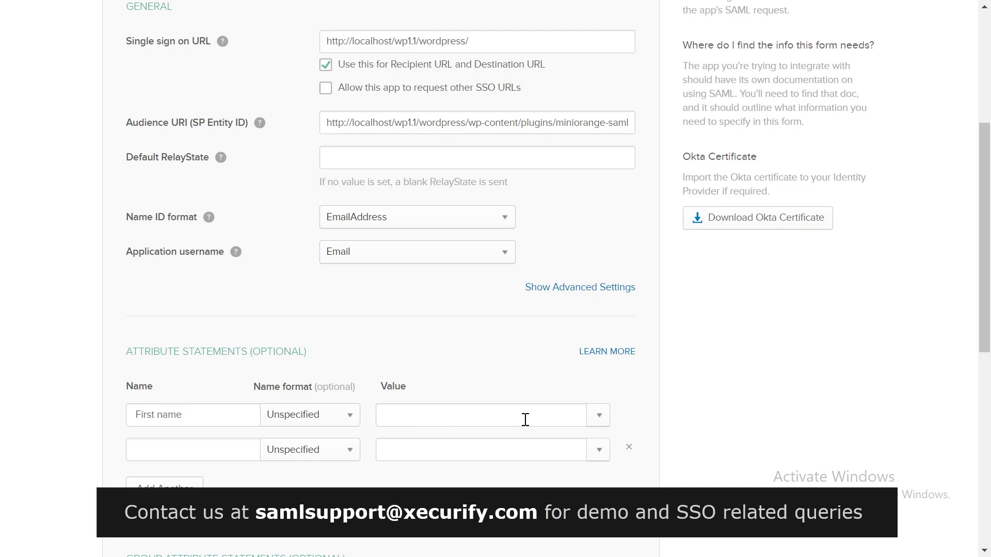
left_click(593, 417)
left_click(527, 444)
left_click(189, 449)
type("Last name")
left_click(598, 455)
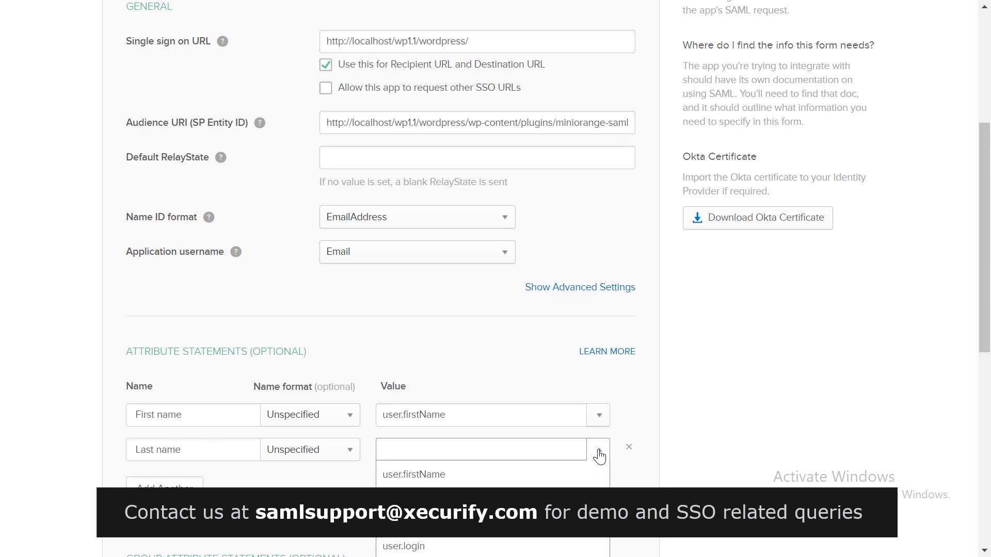
left_click(498, 491)
scroll(530, 387, "down", 9)
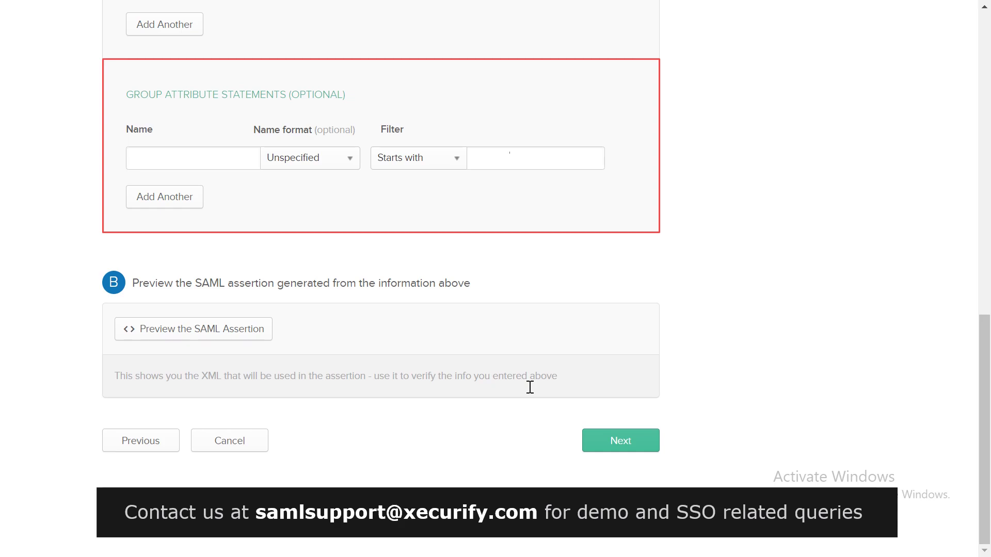
left_click(601, 436)
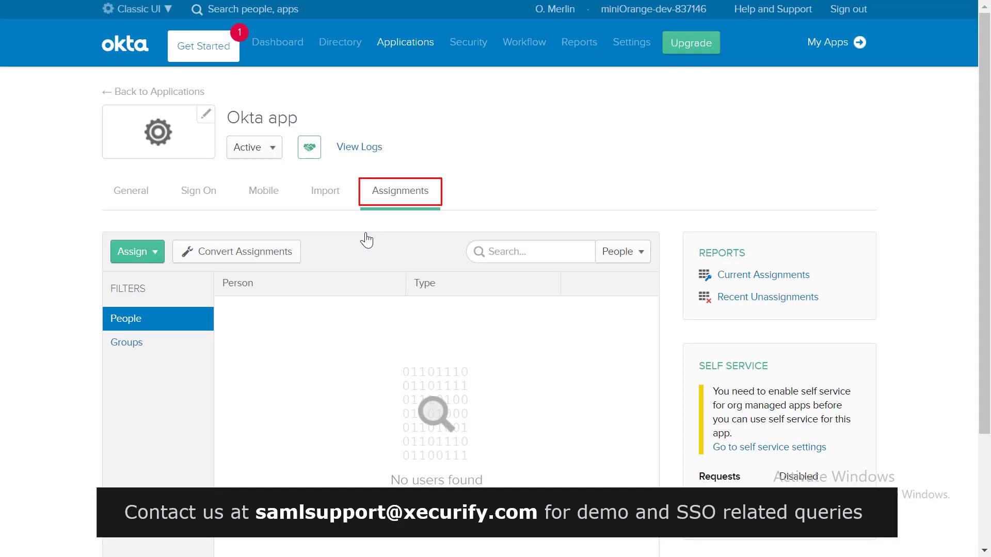
Assign the Okta app to the demo user via Assign to People, saving and closing the dialog
left_click(150, 253)
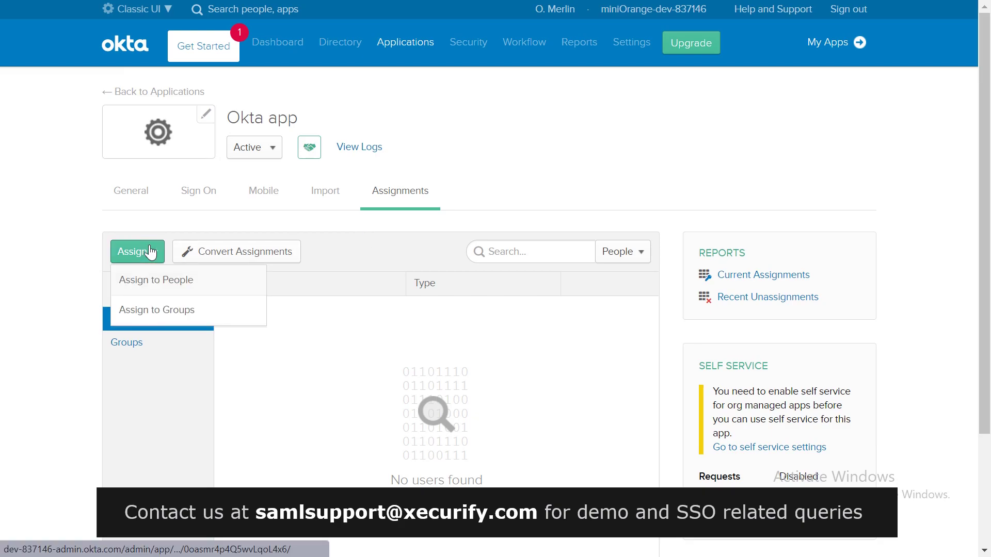
left_click(143, 283)
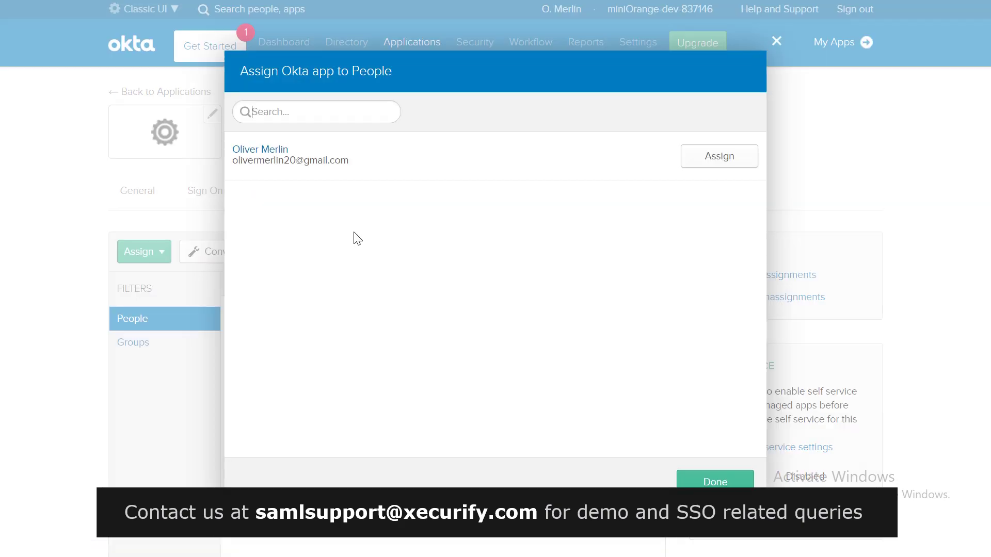
left_click(724, 161)
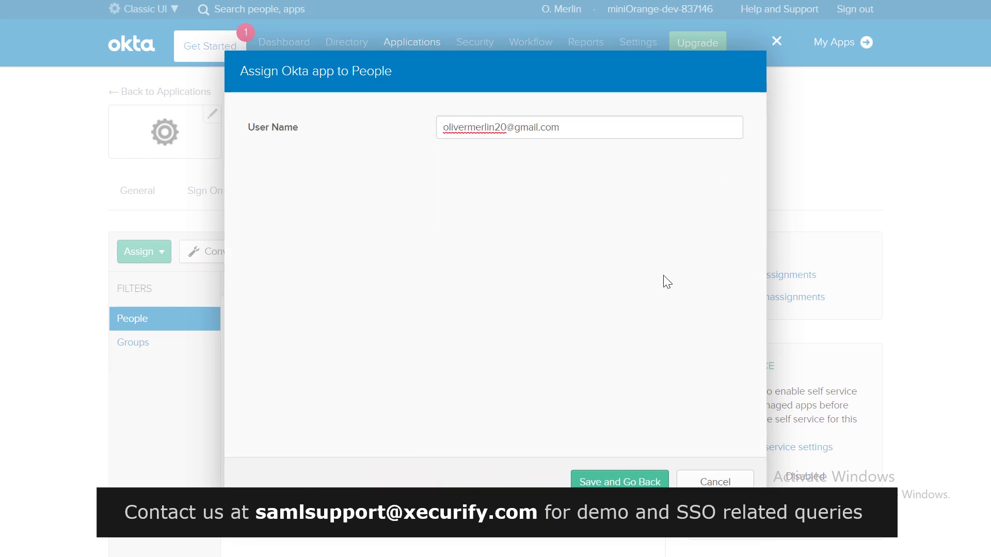
left_click(619, 477)
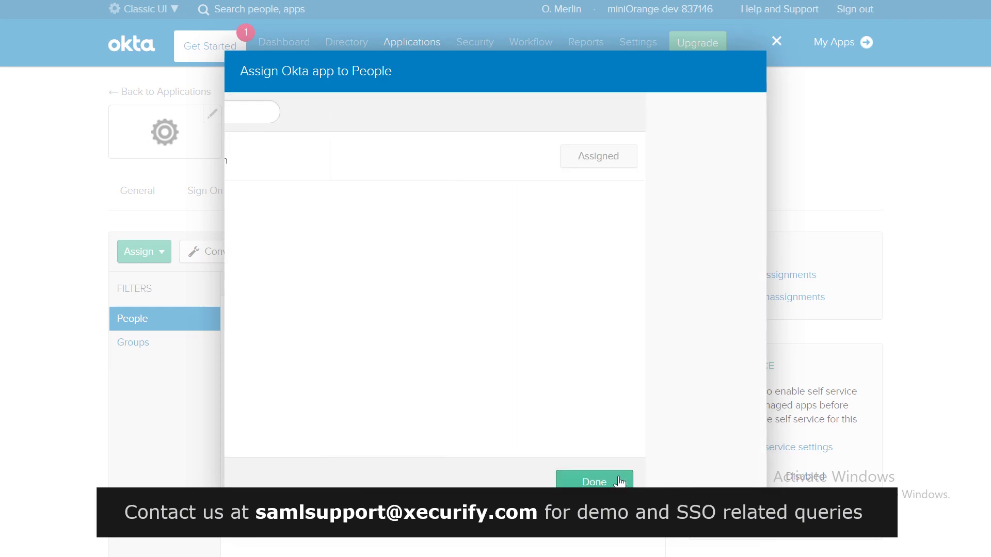
left_click(714, 481)
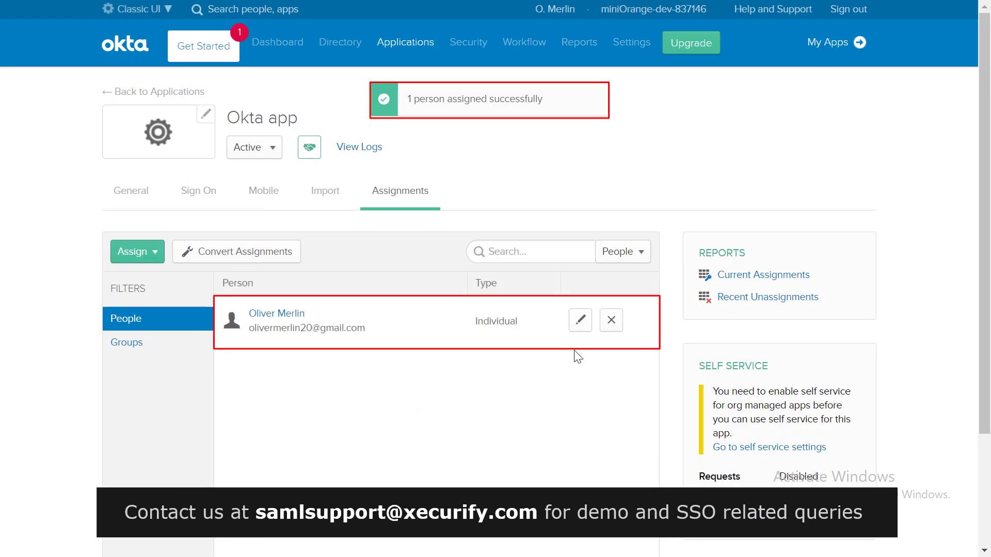
left_click(198, 190)
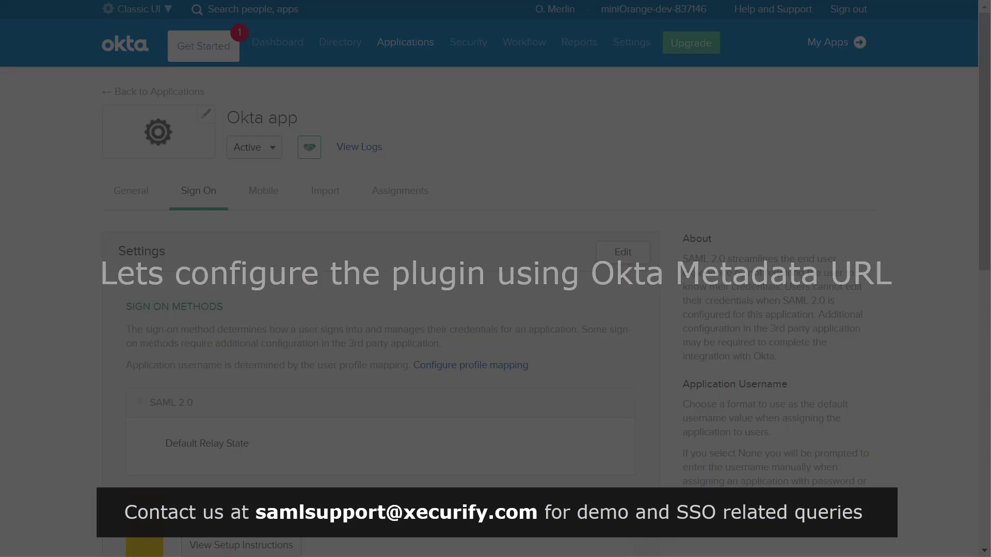
Open the Identity Provider metadata link and select its page address to copy
scroll(354, 219, "down", 6)
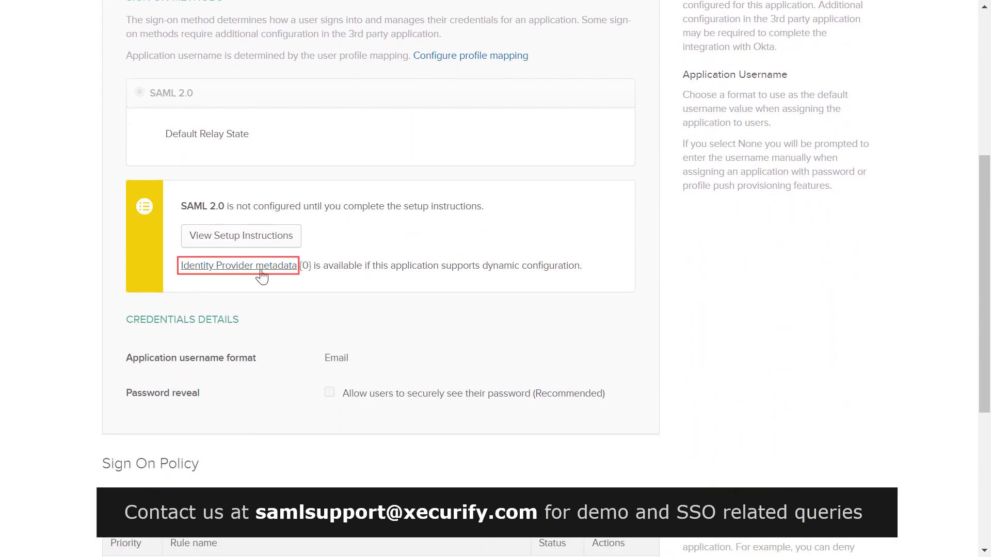
left_click(258, 269)
left_click_drag(454, 13, 114, 9)
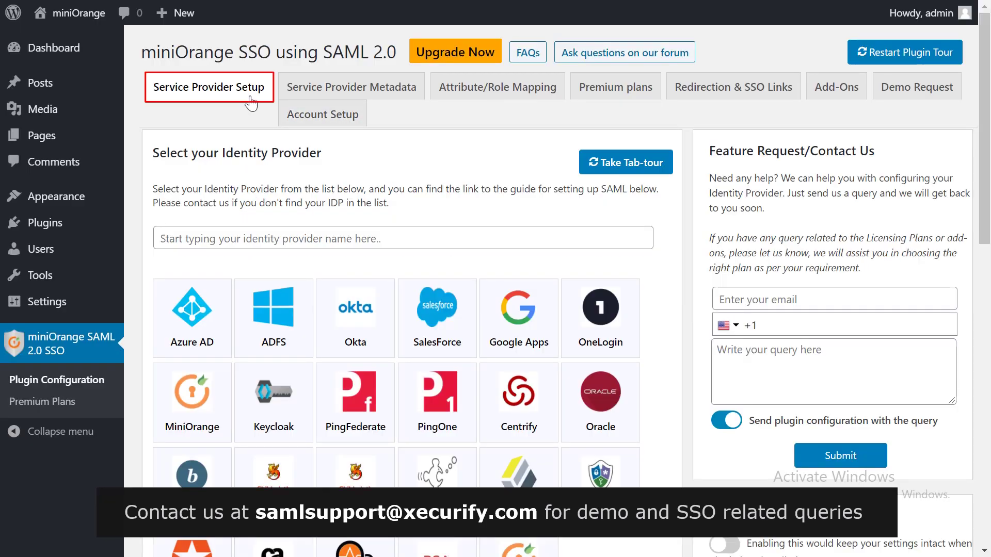
Upload IDP metadata named 'Okta' by pasting the Okta metadata URL and fetching it
scroll(378, 182, "down", 8)
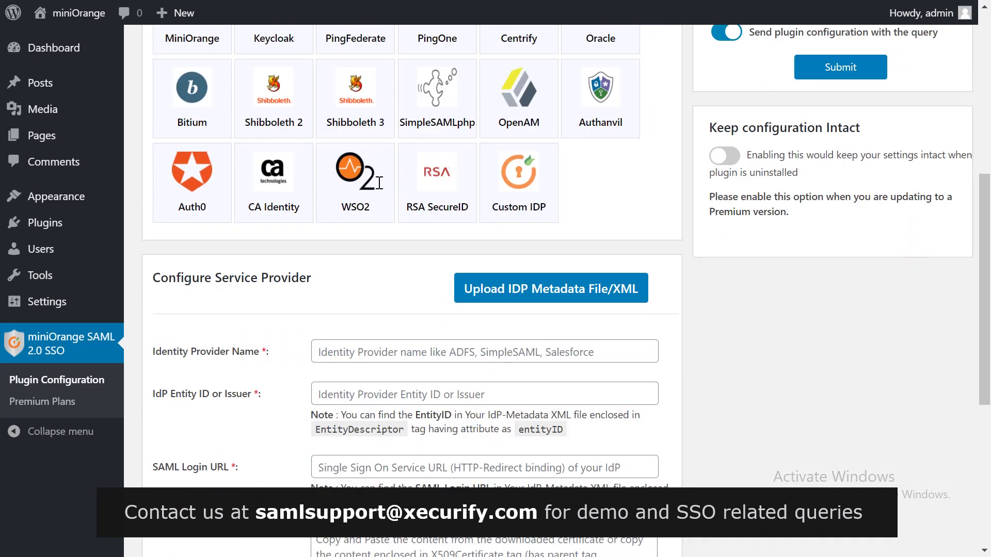
scroll(380, 183, "down", 2)
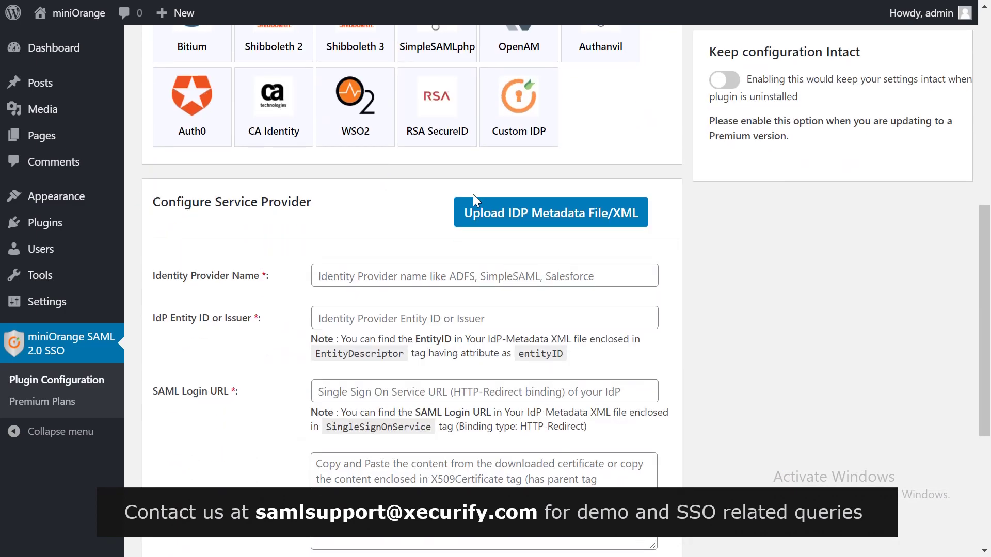
left_click(483, 208)
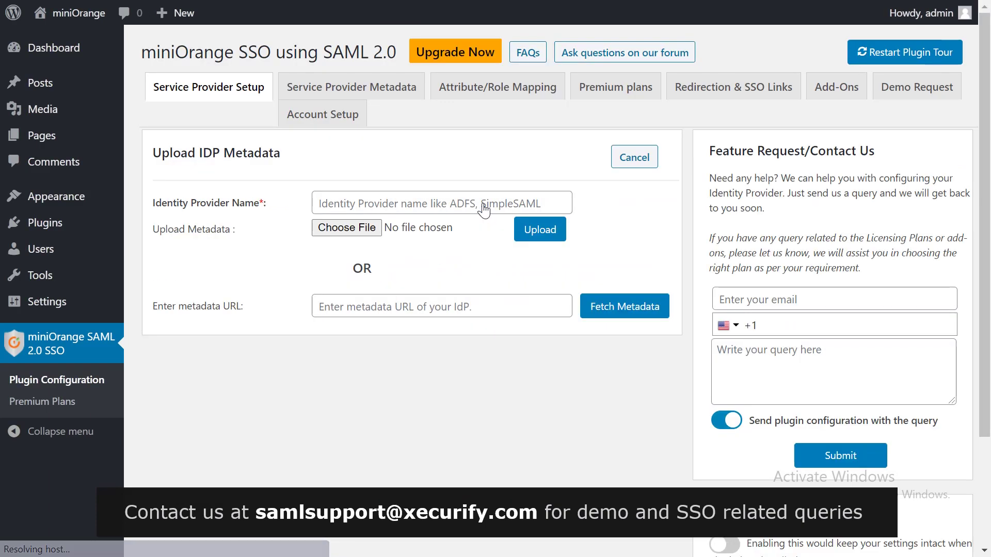
left_click(486, 201)
type("Okta")
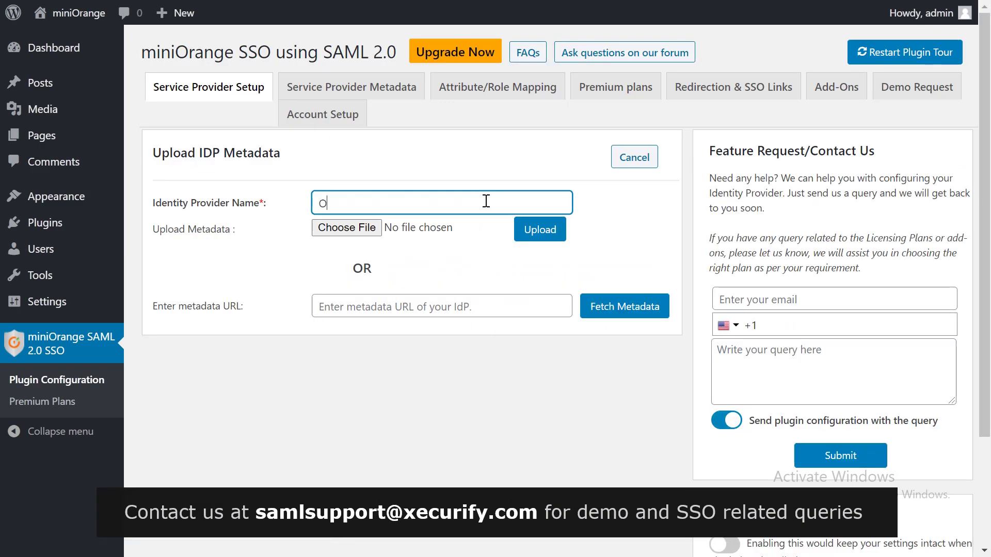
left_click(449, 304)
type("https://dev-837146.okta.com/app/exksmr4p35D15sdFD5d6/sso/saml/metadata")
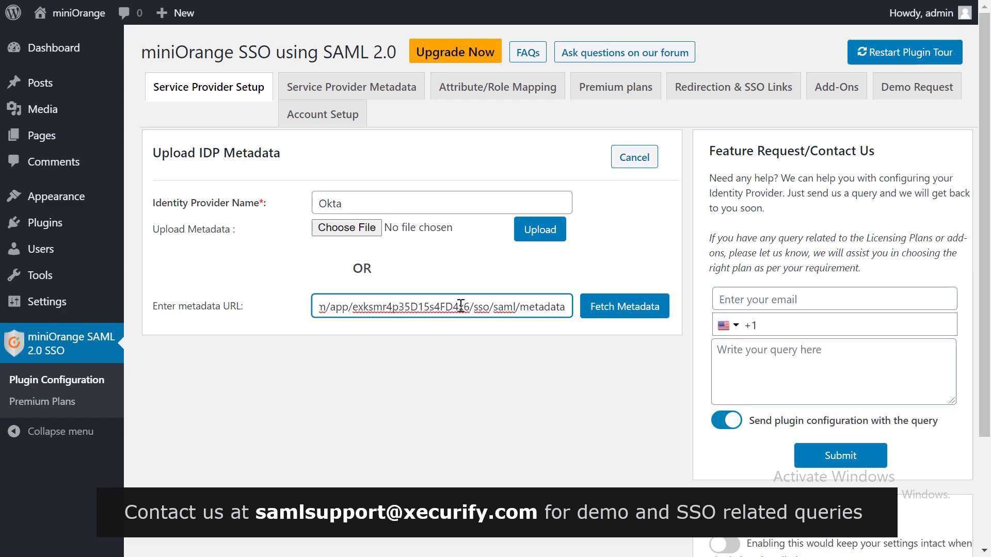
left_click(595, 308)
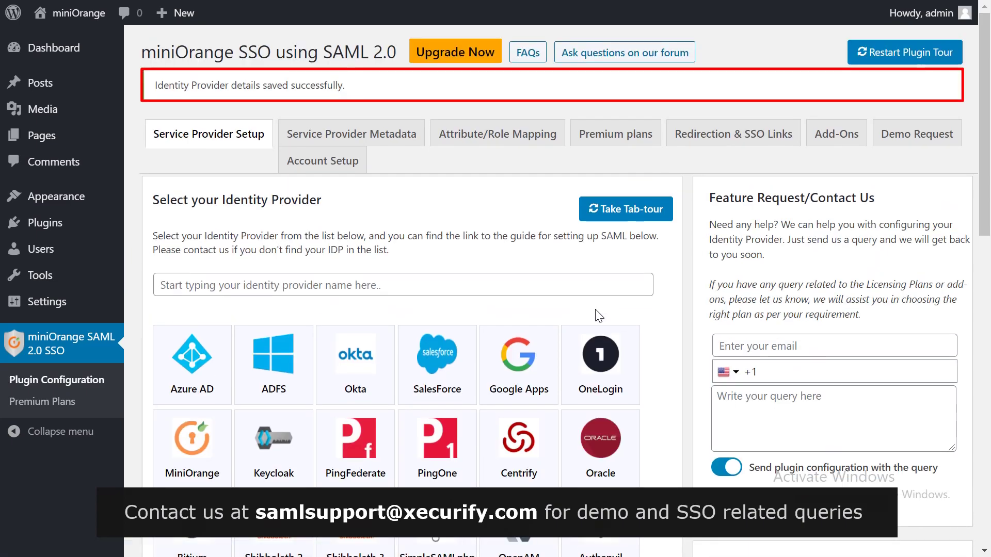
Run Test Configuration to check the Okta SSO setup
scroll(597, 316, "down", 14)
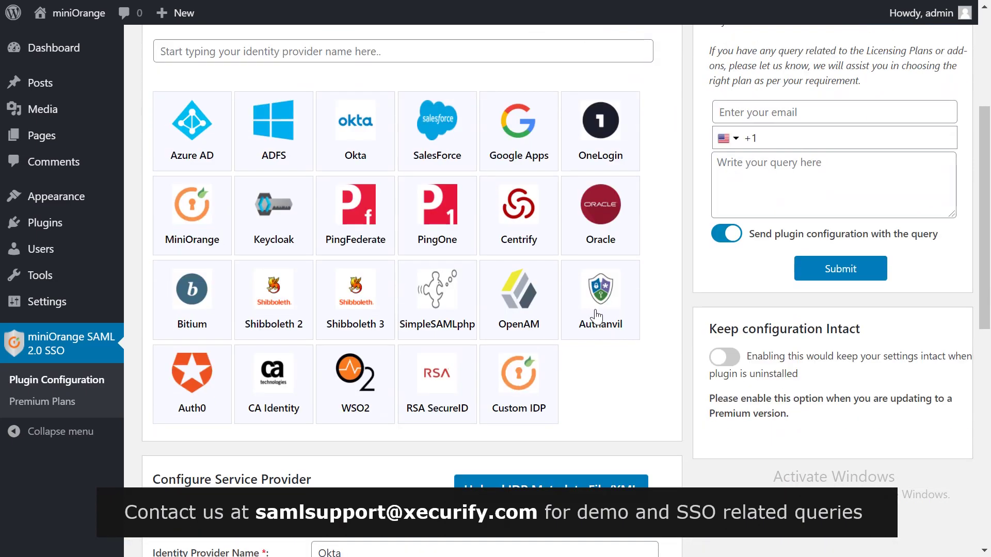
left_click(508, 439)
left_click(498, 438)
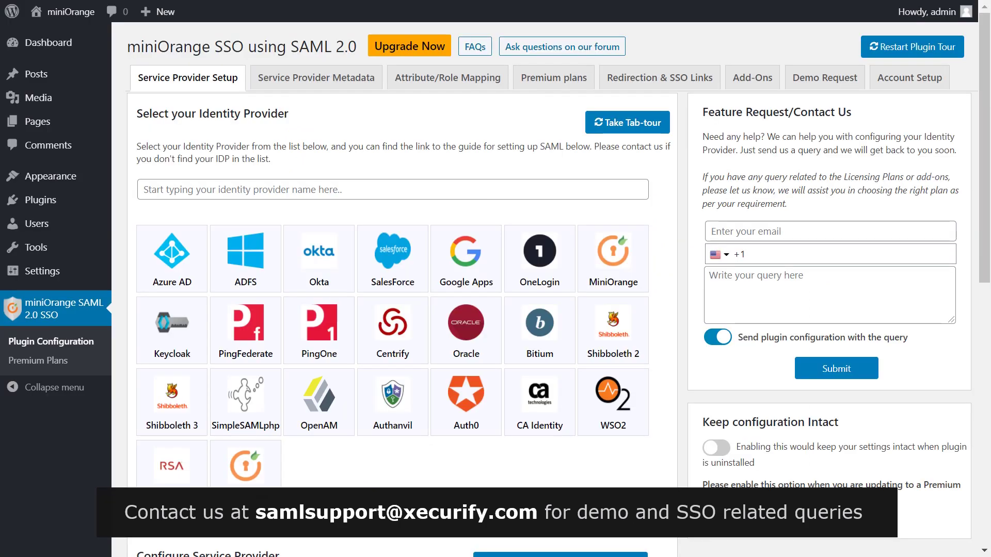
Add the Login with Okta widget to Footer #1 from the Widgets page
mouse_move(68, 180)
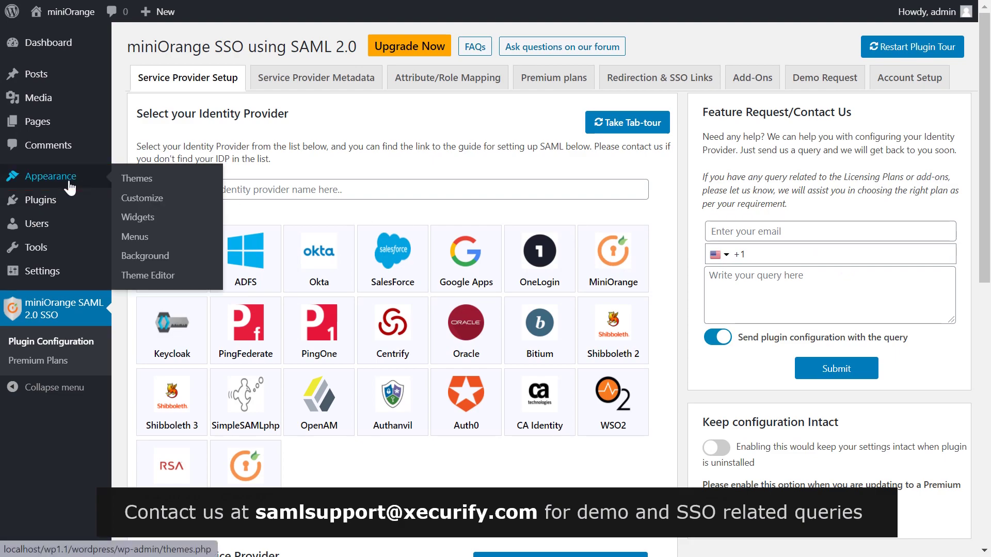
left_click(129, 218)
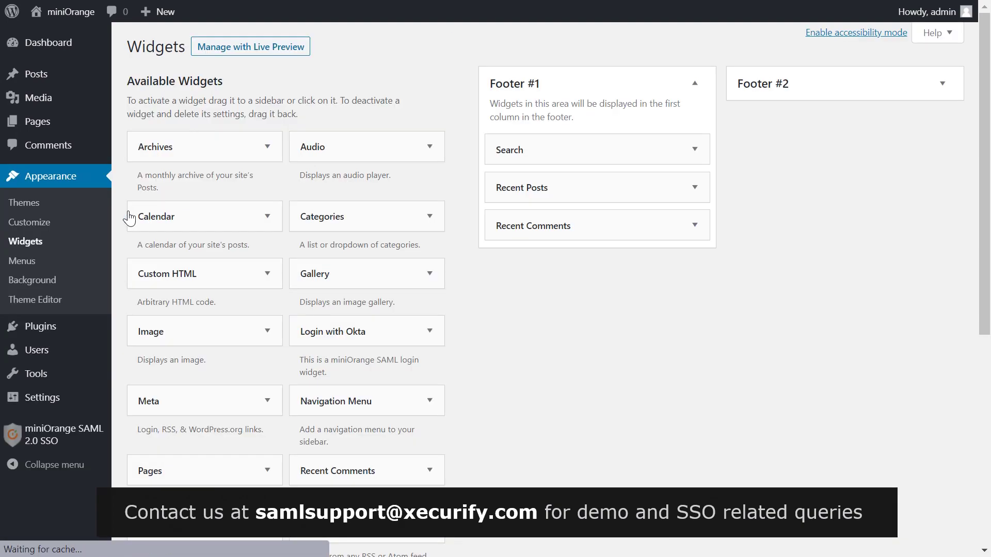
left_click(351, 331)
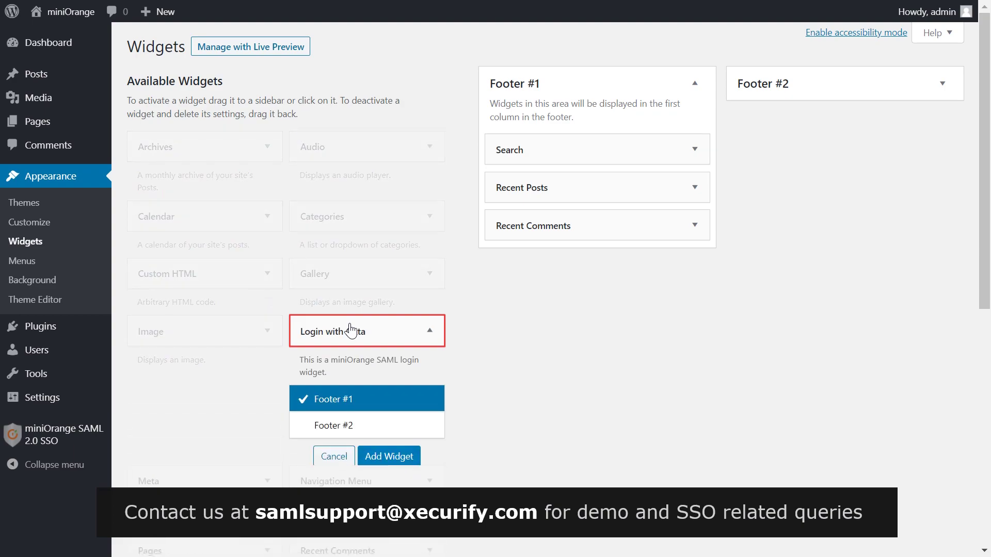
left_click(389, 457)
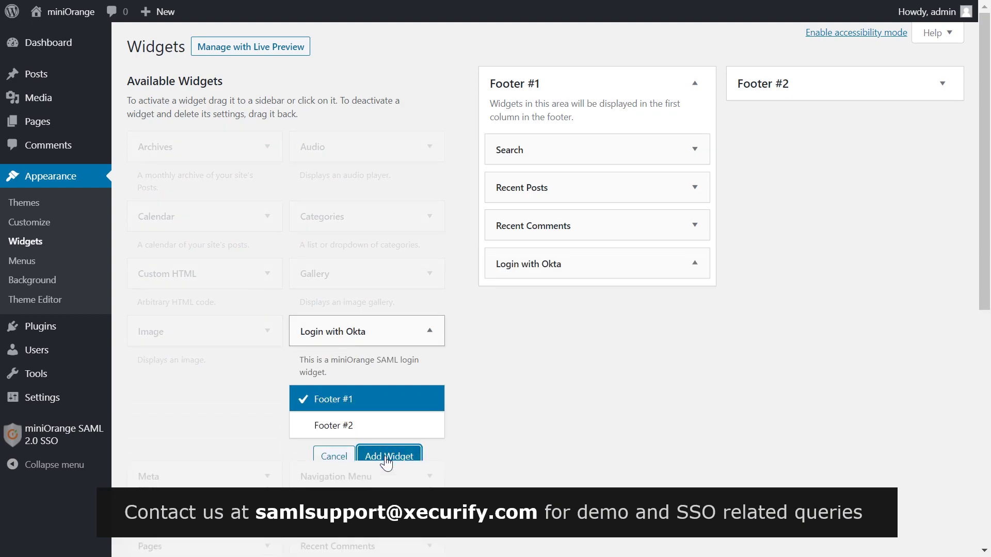
Title the widget 'Login with Okta', save it and collapse it
left_click(517, 313)
type("Login")
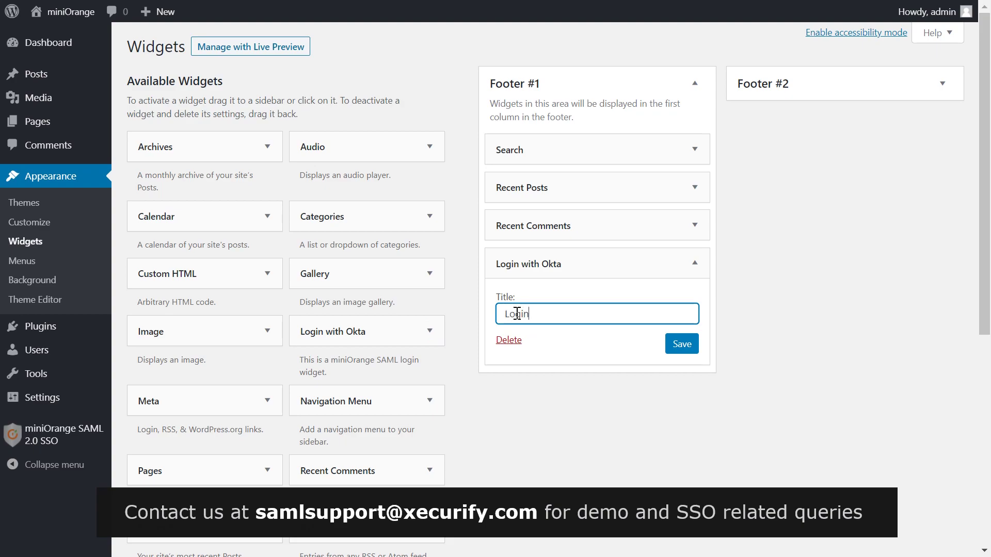
type(" with O")
type("kta")
left_click(683, 345)
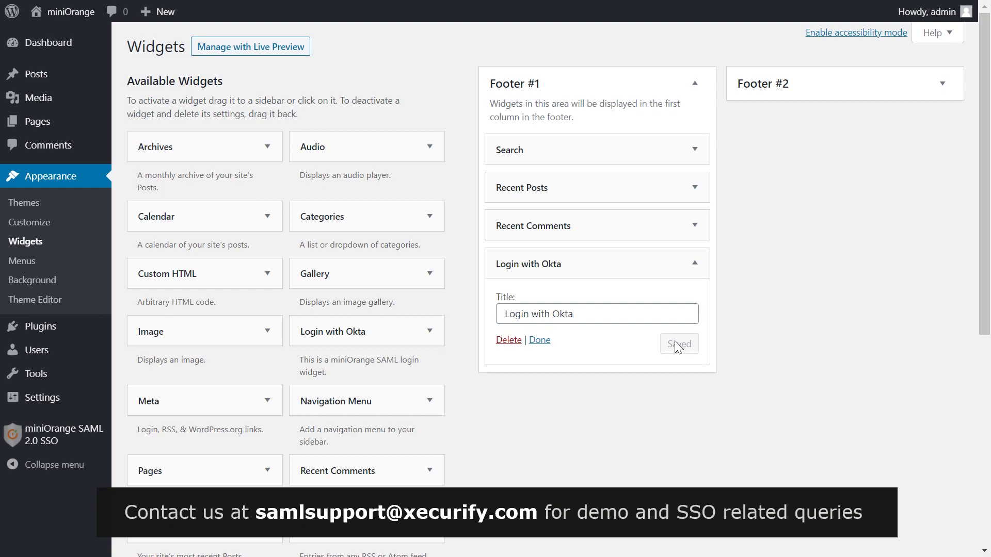
left_click(546, 342)
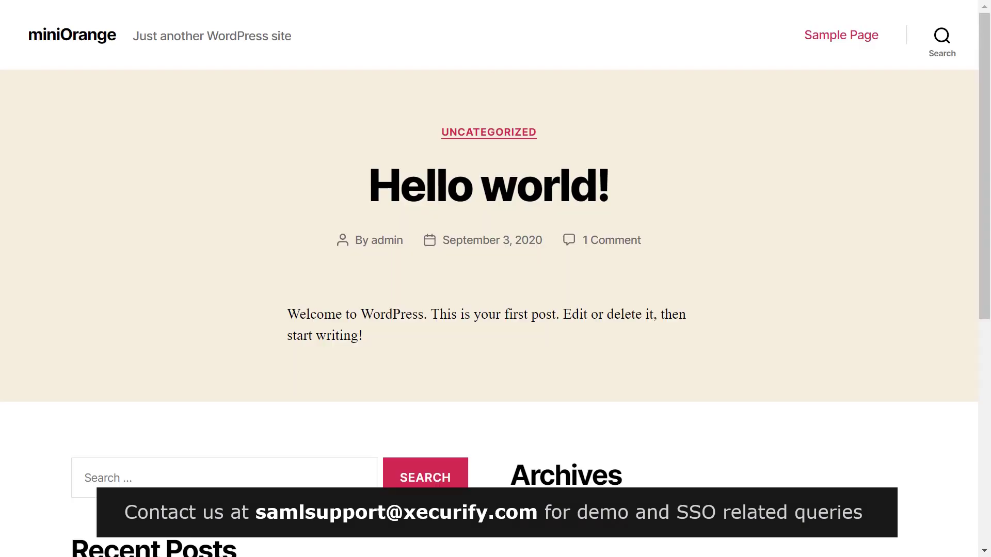
Sign in through the footer's Login with Okta link using the Okta user's email and password
scroll(556, 116, "down", 8)
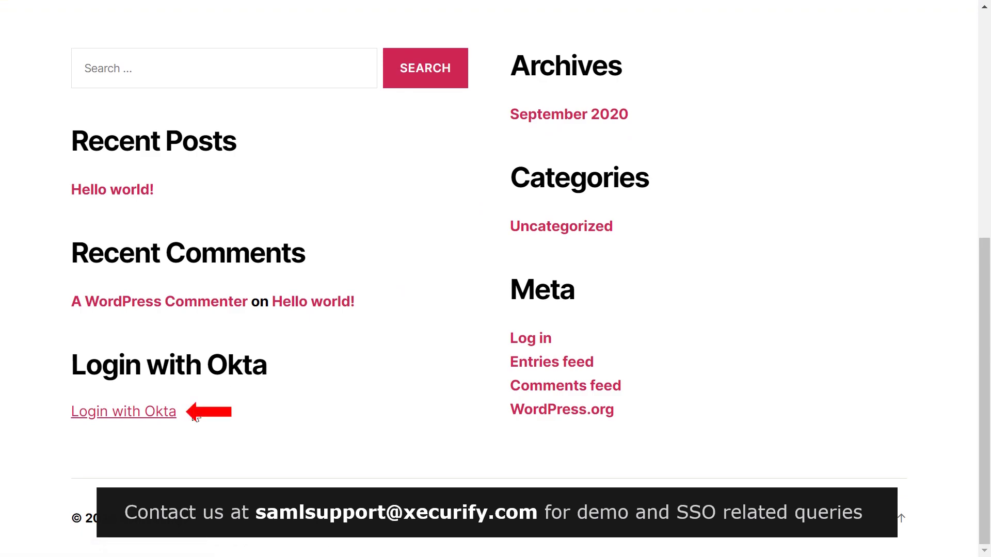
left_click(149, 419)
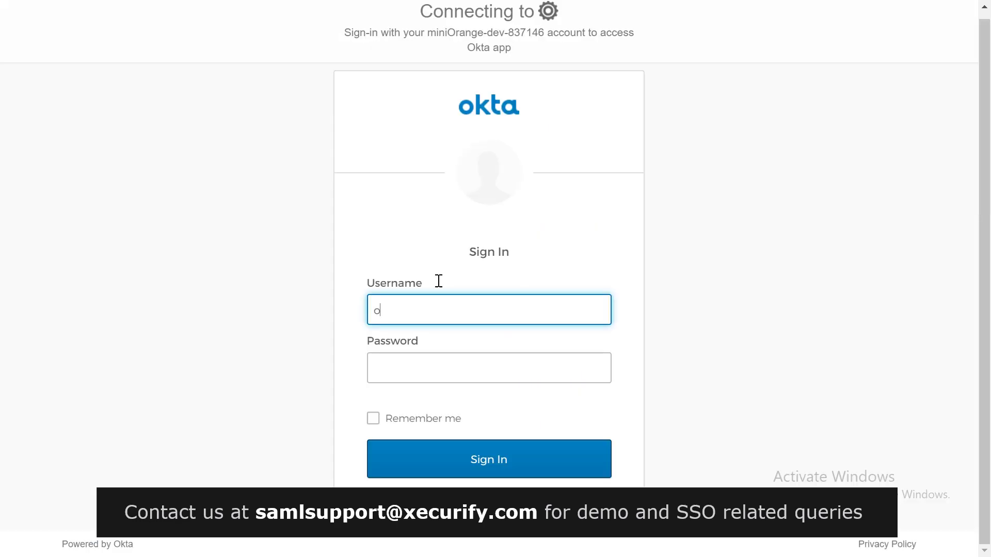
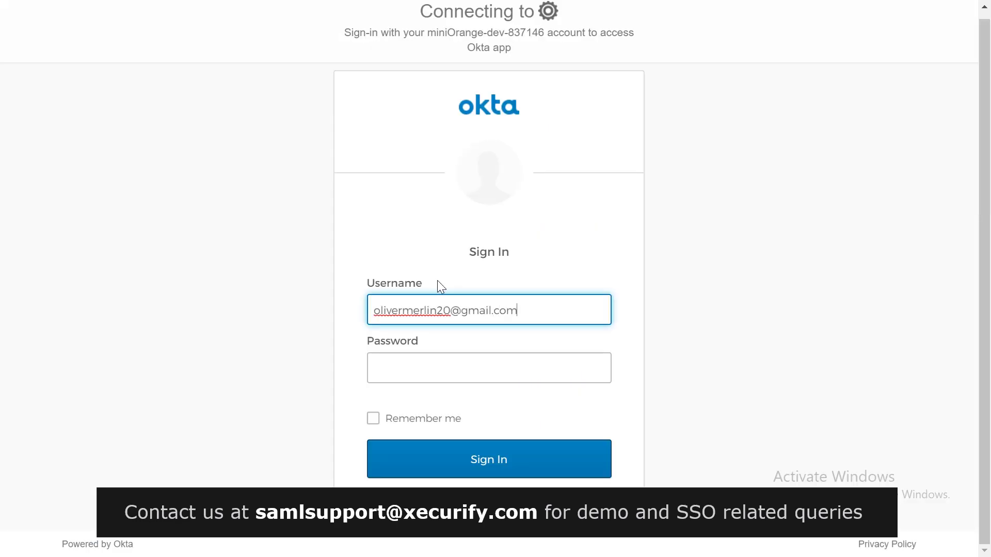
left_click(418, 374)
type("••••••••••••••")
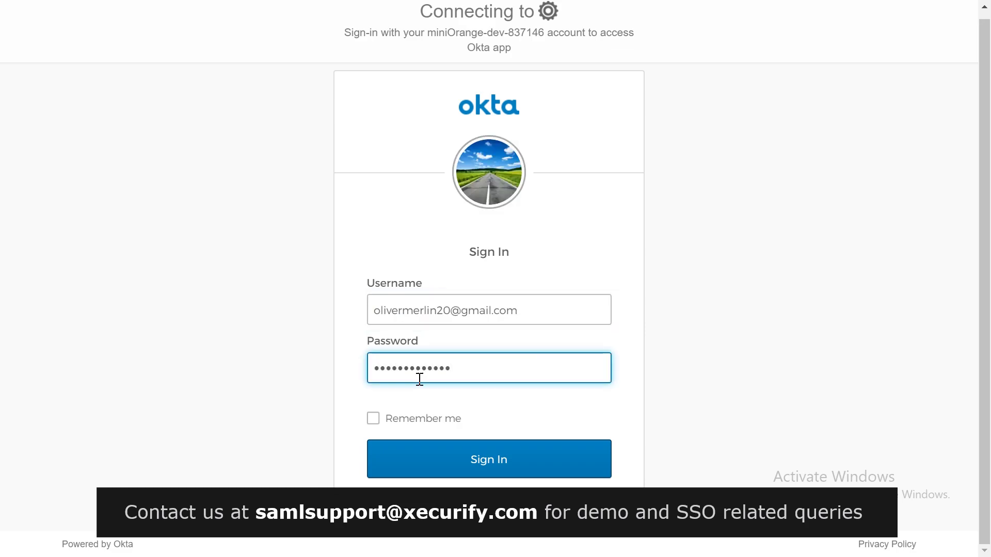
left_click(442, 447)
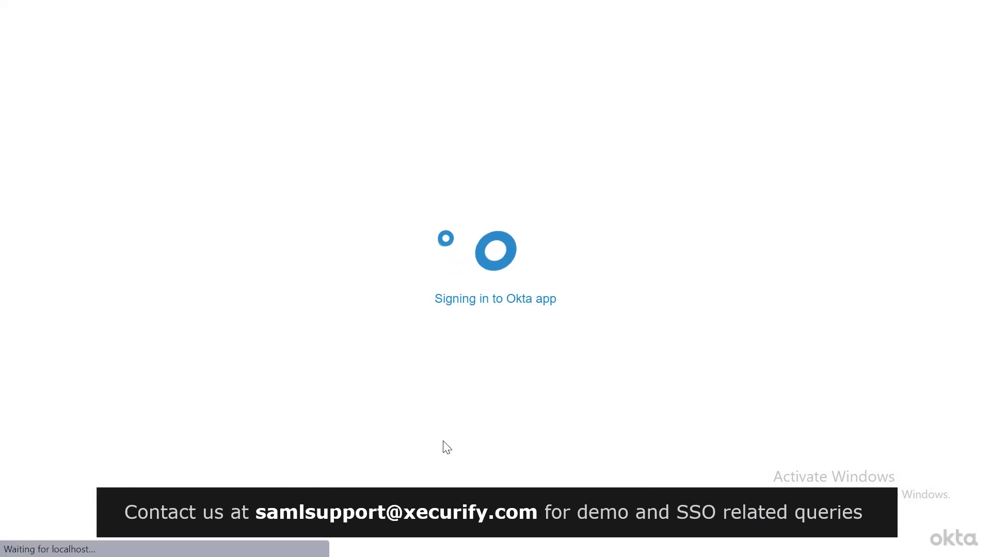